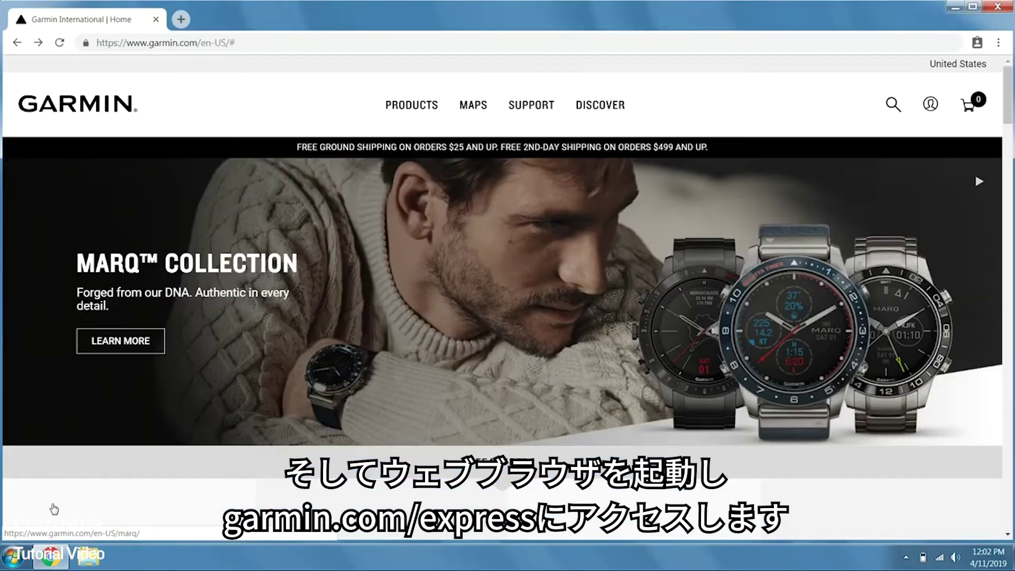
# Download the Windows GarminExpress.exe from garmin.com/express and run the installer
pyautogui.click(287, 43)
pyautogui.write('ga')
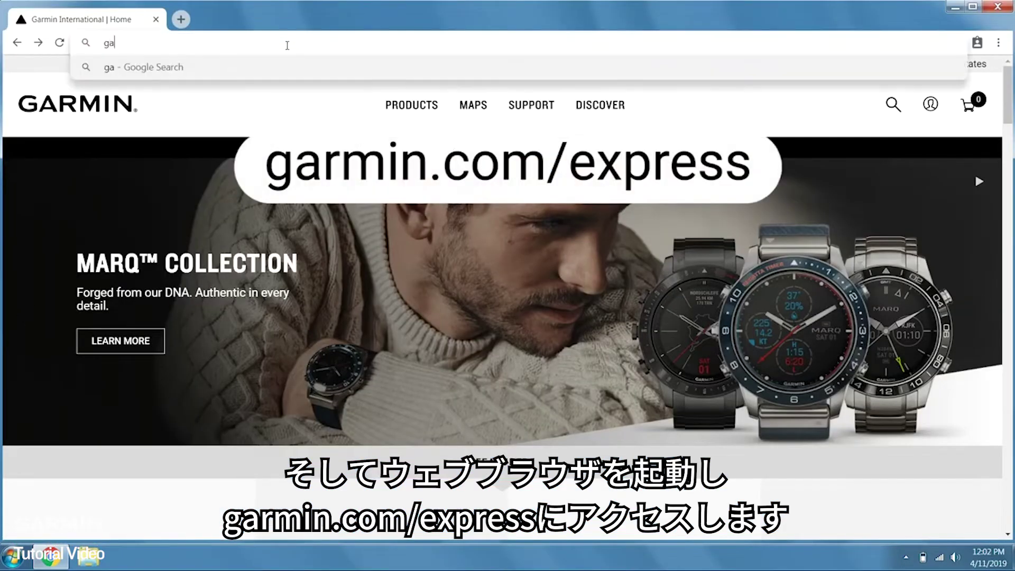
pyautogui.write('rmin.com/')
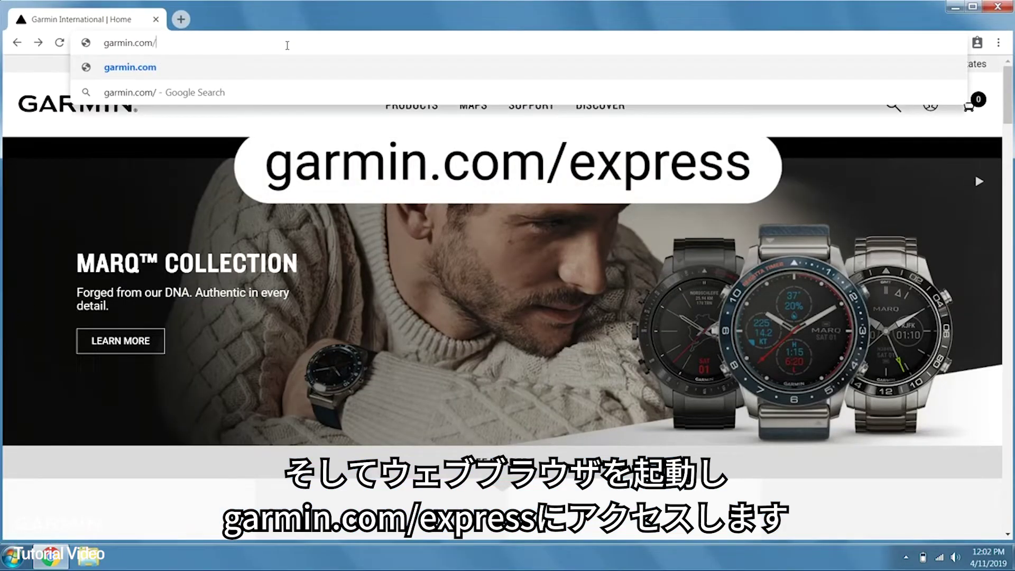
pyautogui.write('express')
pyautogui.press('Return')
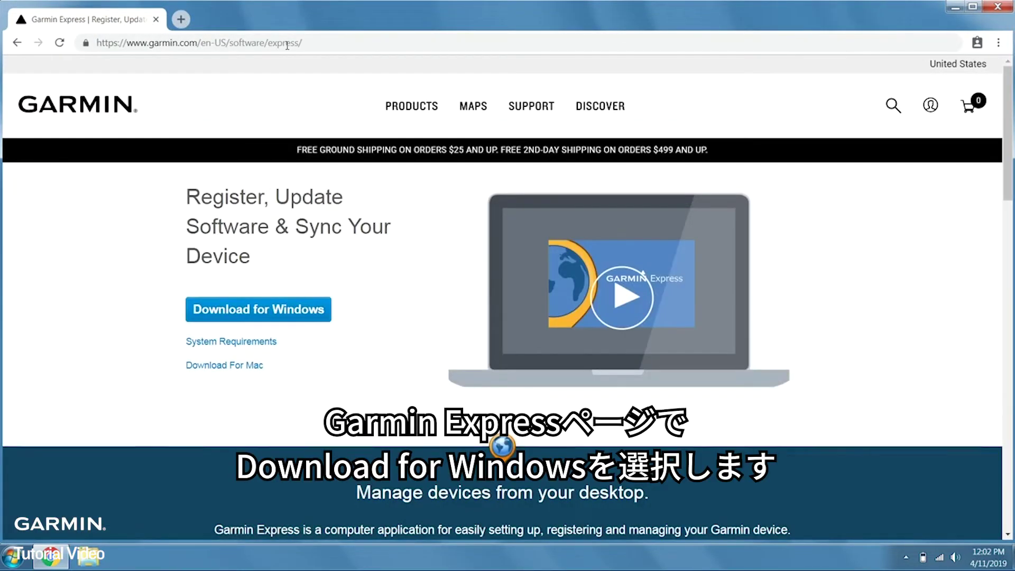
pyautogui.click(278, 310)
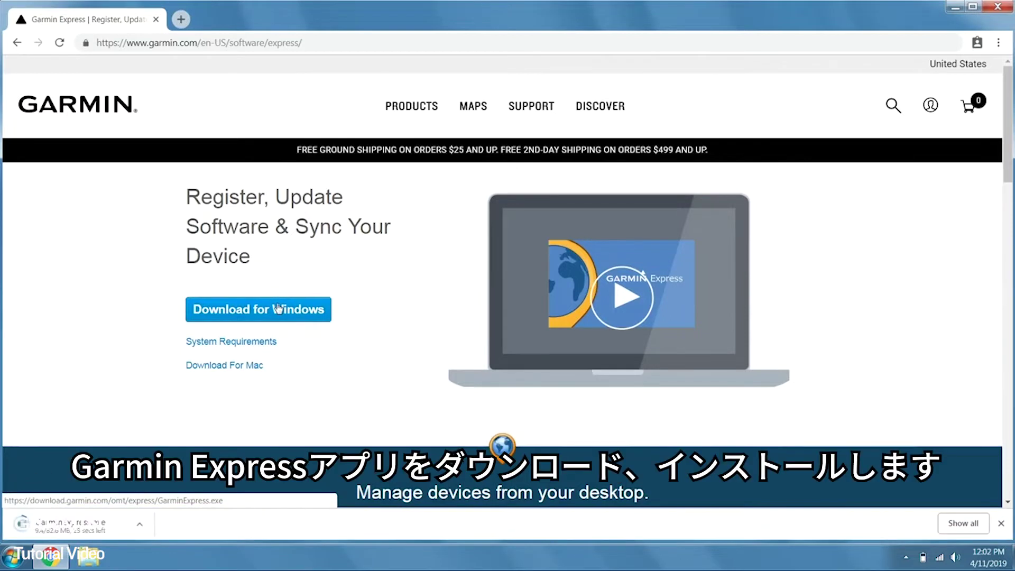
pyautogui.click(64, 523)
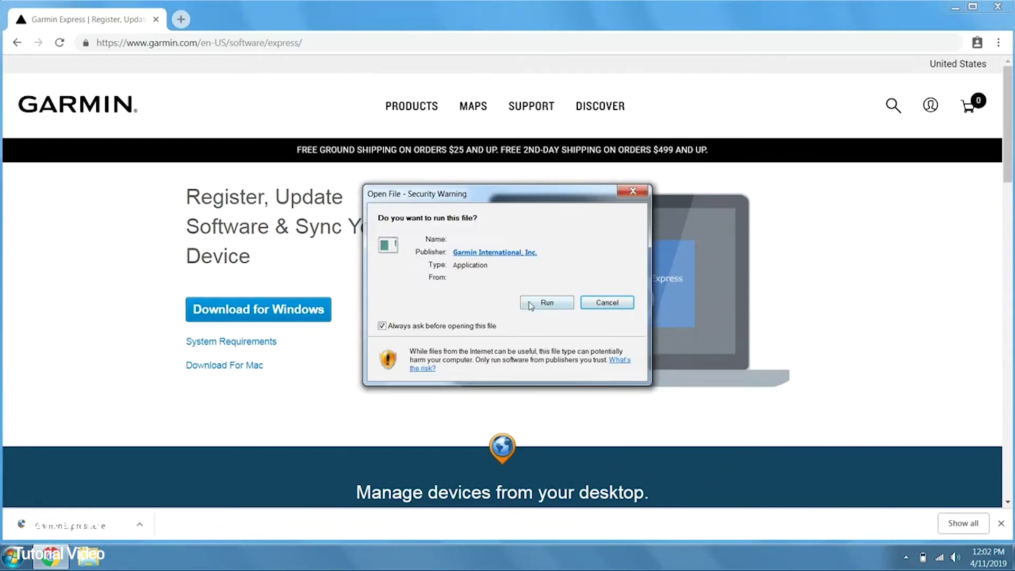
pyautogui.click(530, 304)
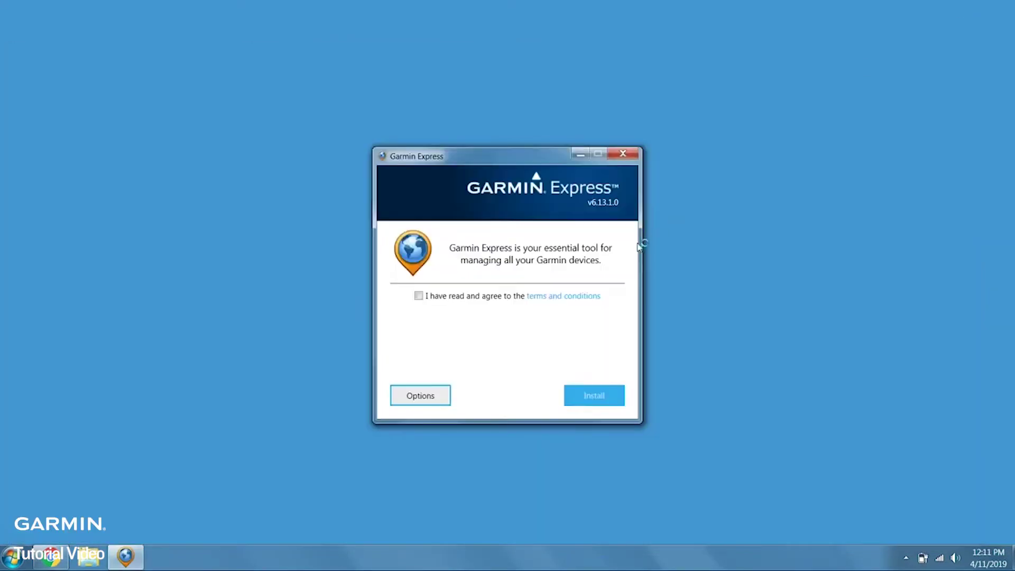
# Agree to the terms, install Garmin Express, and launch it
pyautogui.click(418, 298)
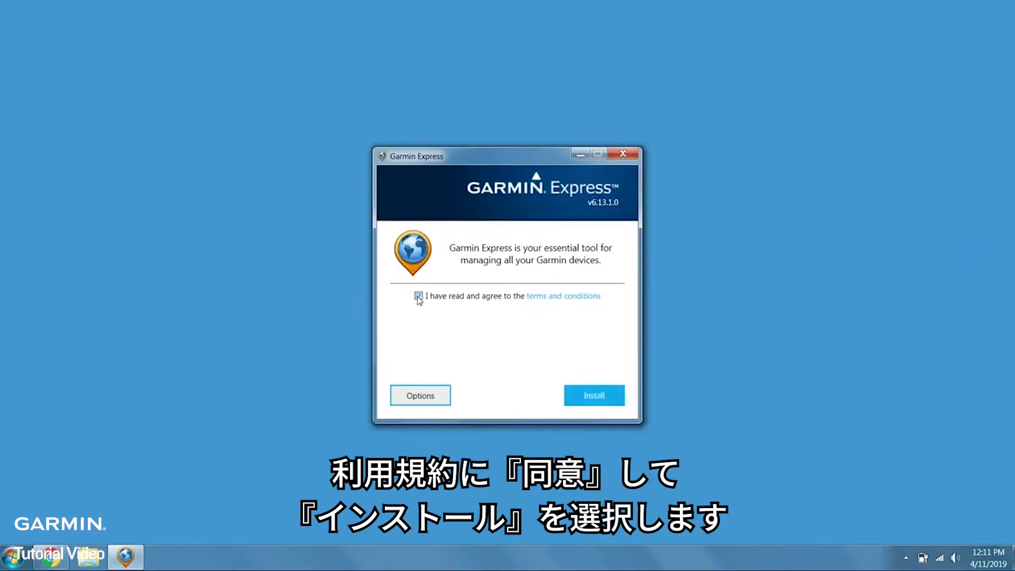
pyautogui.click(594, 396)
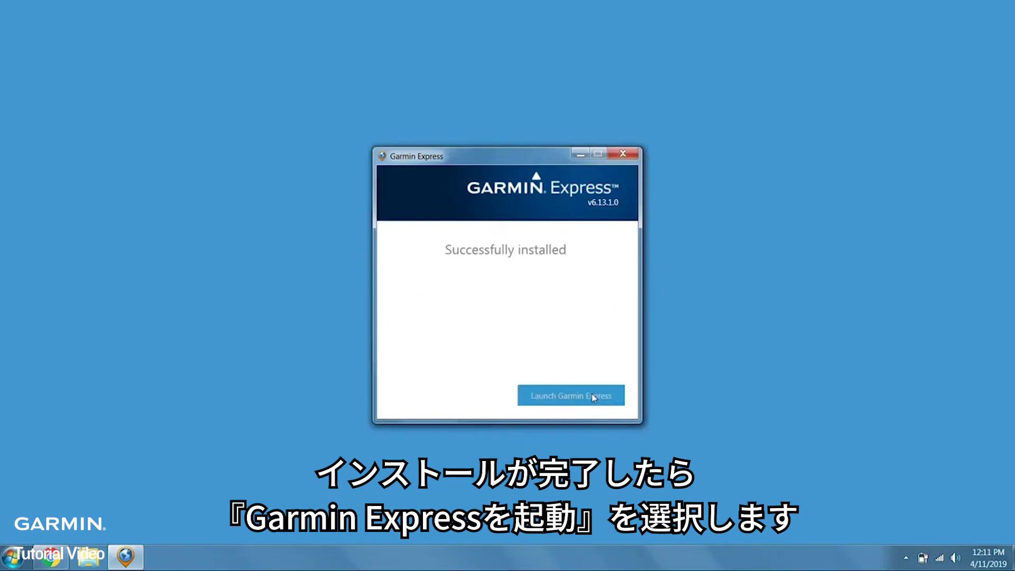
pyautogui.click(592, 394)
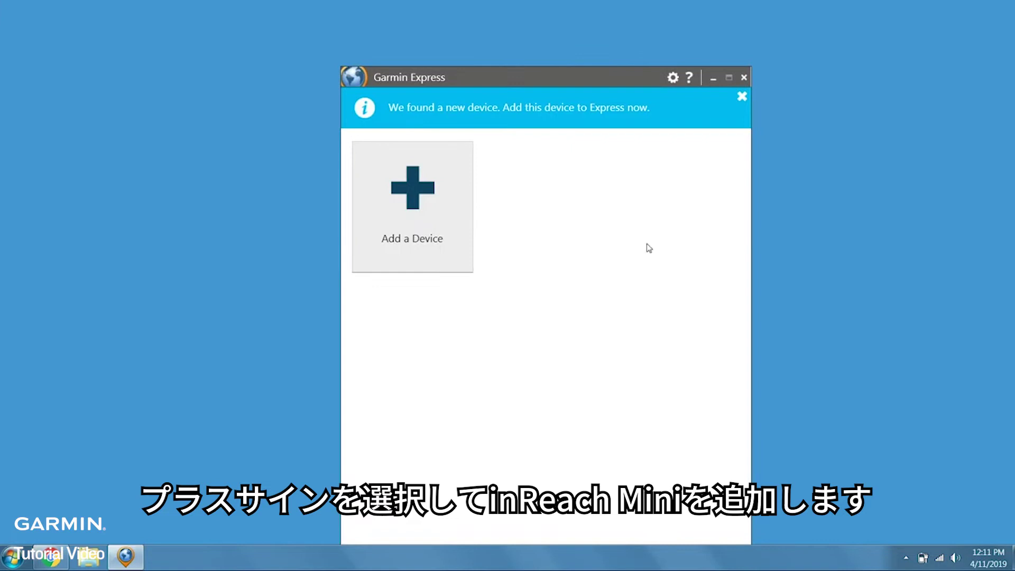
# Add the found inReach Mini, register it by email, and keep the nickname 'inReach Mini'
pyautogui.click(455, 240)
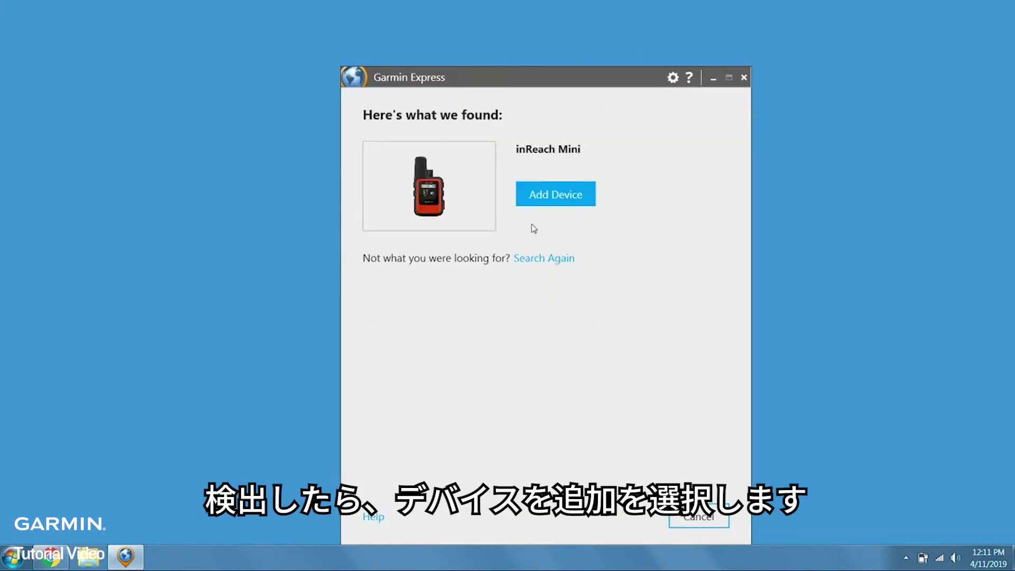
pyautogui.click(542, 196)
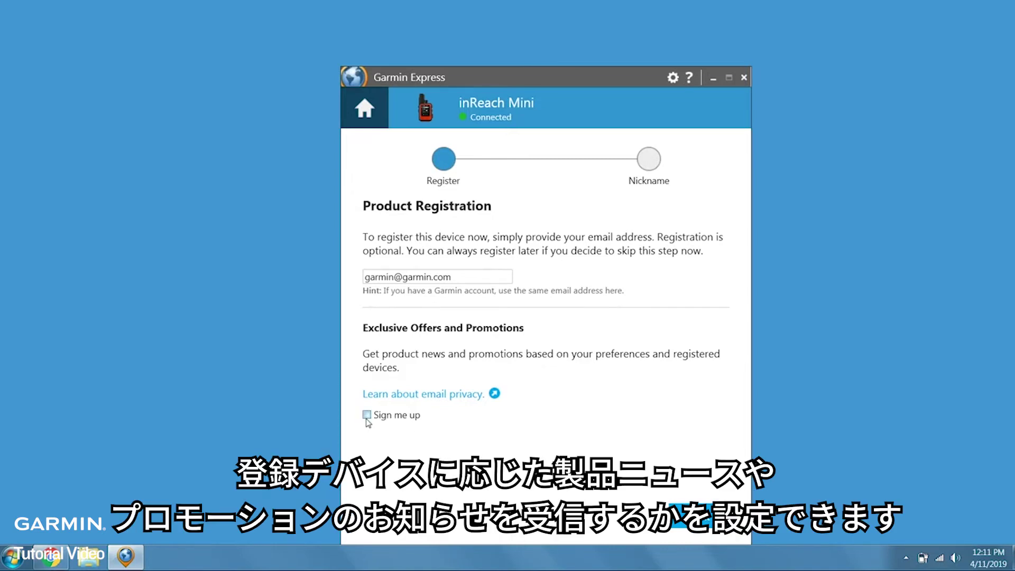
pyautogui.click(688, 517)
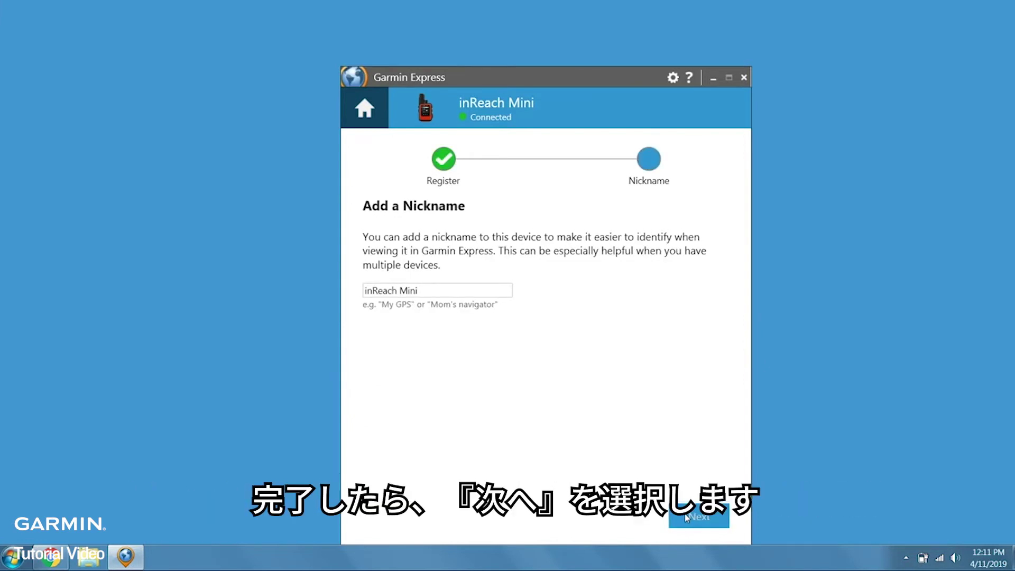
pyautogui.click(686, 517)
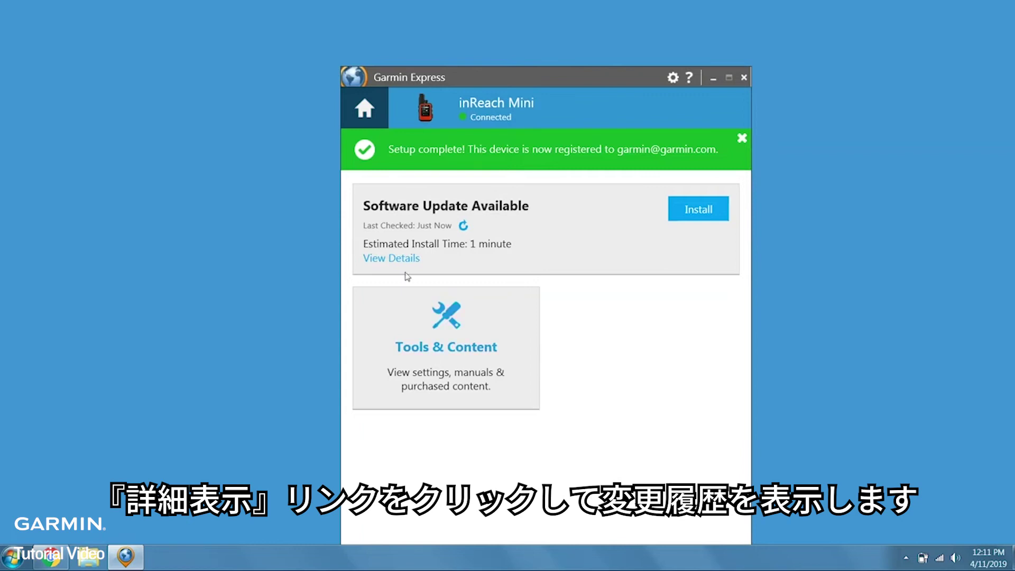
# Install the inReach Mini's v2.60 software update, accepting its license terms
pyautogui.click(394, 260)
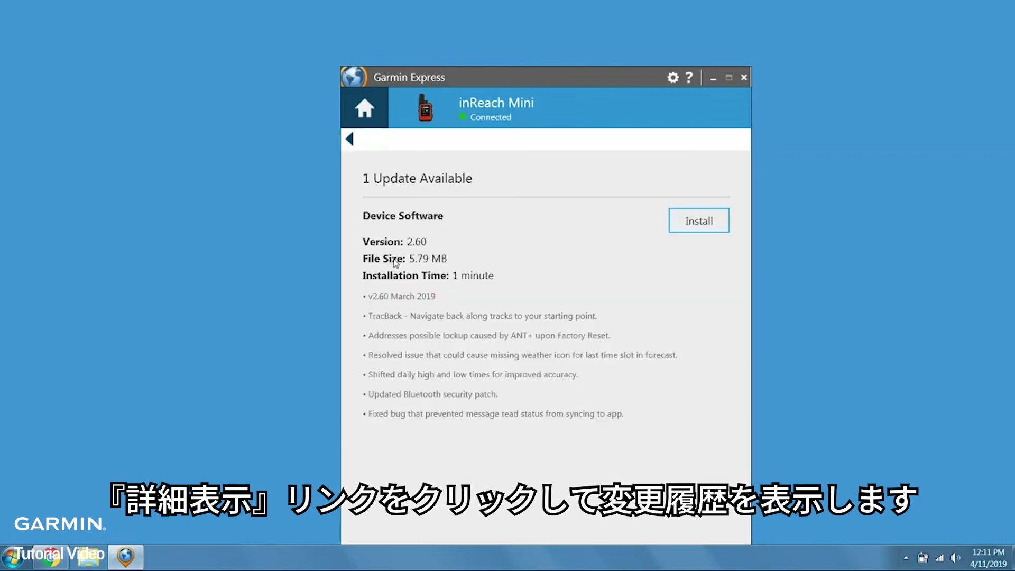
pyautogui.click(678, 223)
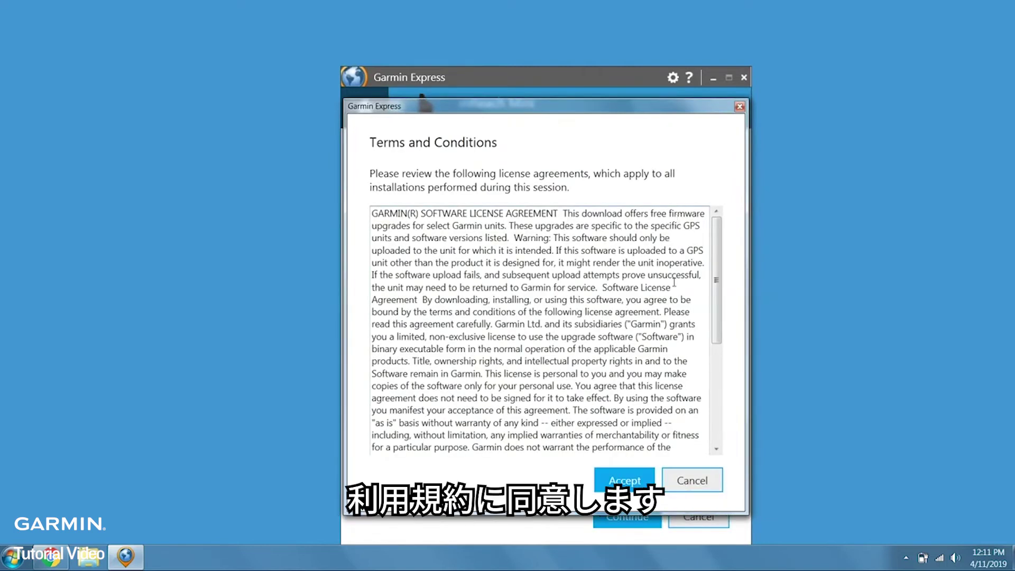
pyautogui.click(620, 477)
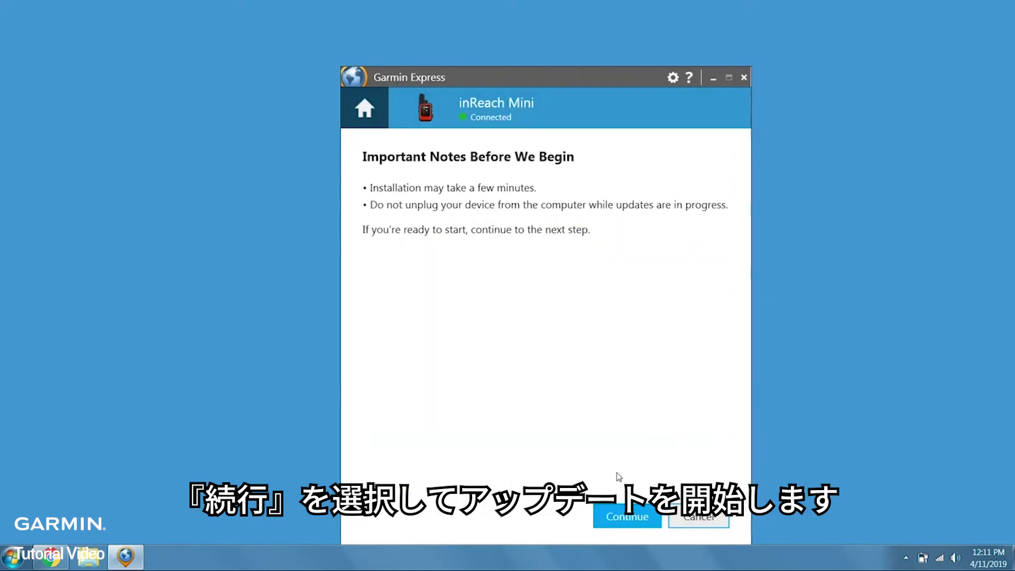
pyautogui.click(619, 517)
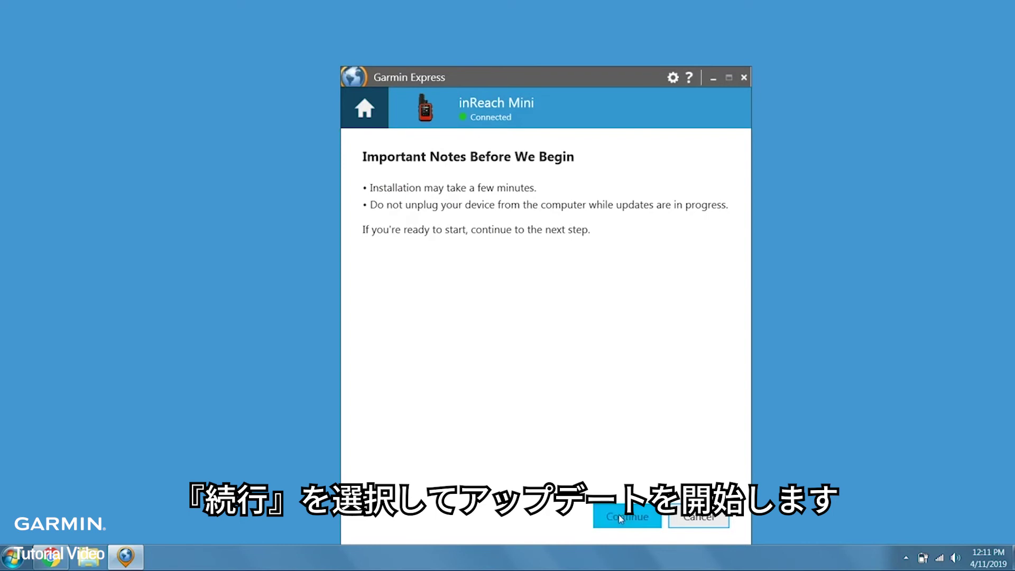